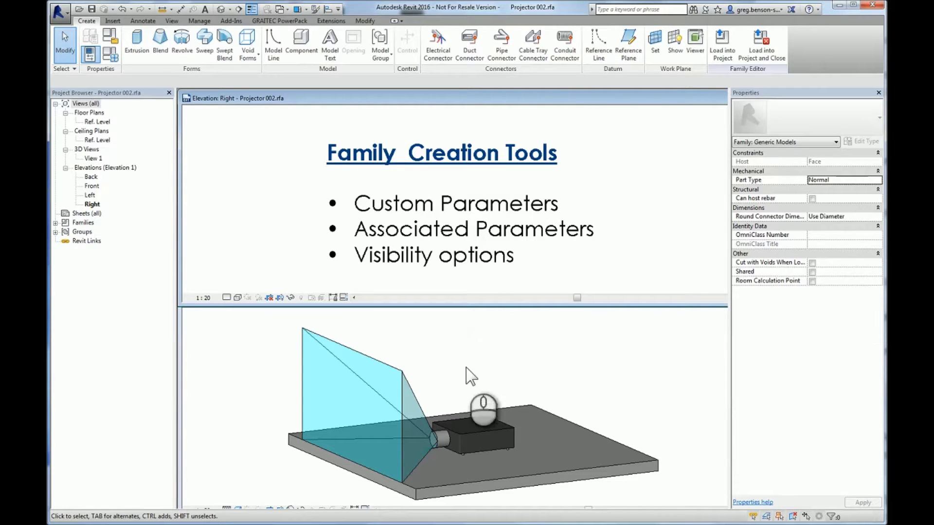
pyautogui.click(404, 382)
pyautogui.click(402, 381)
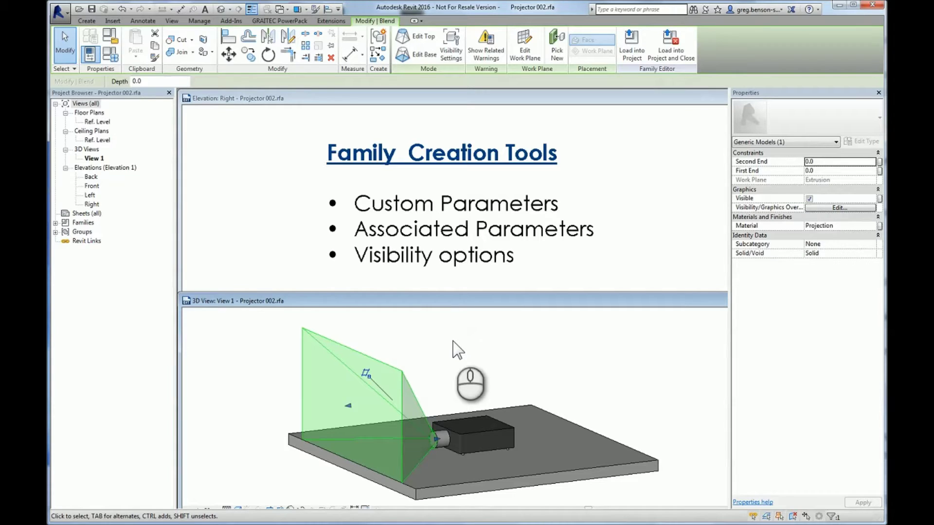
pyautogui.click(466, 364)
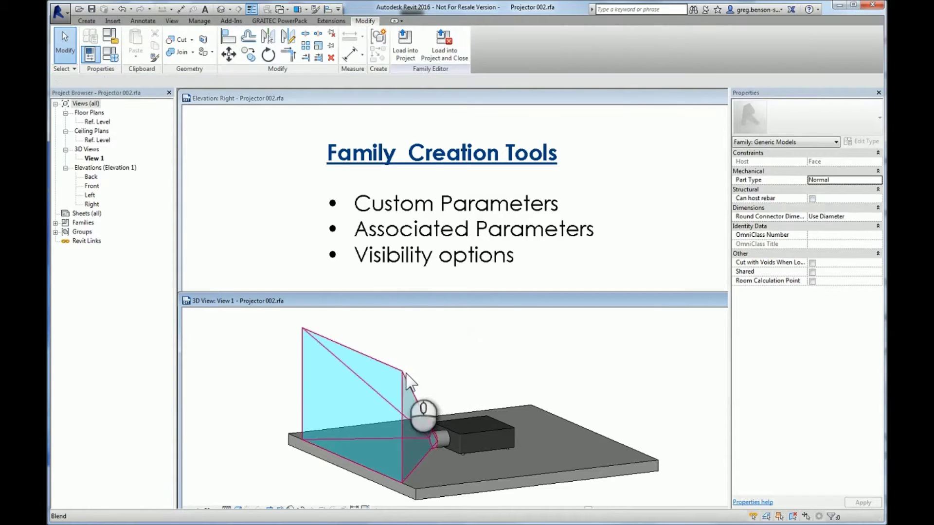
# - Select the translucent projection blend in the 3D view and switch its Visible property off and back on
pyautogui.click(416, 381)
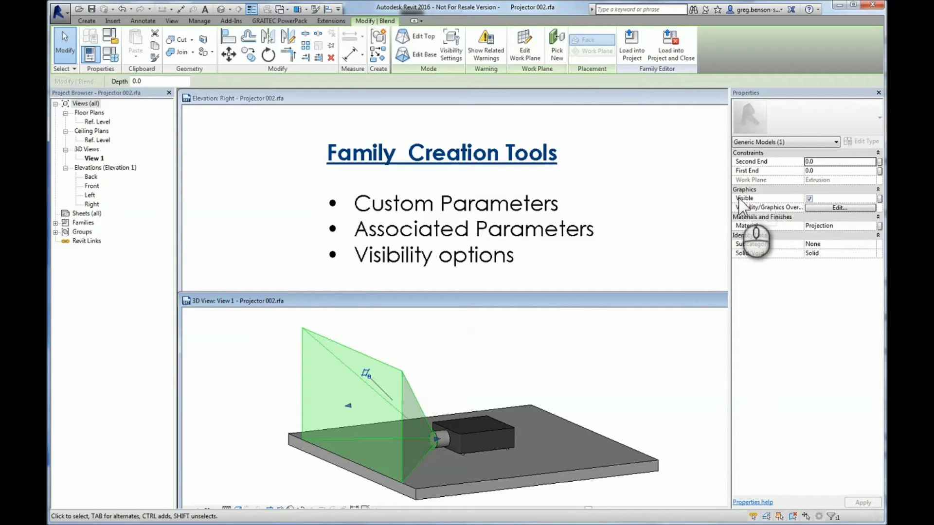
pyautogui.click(809, 200)
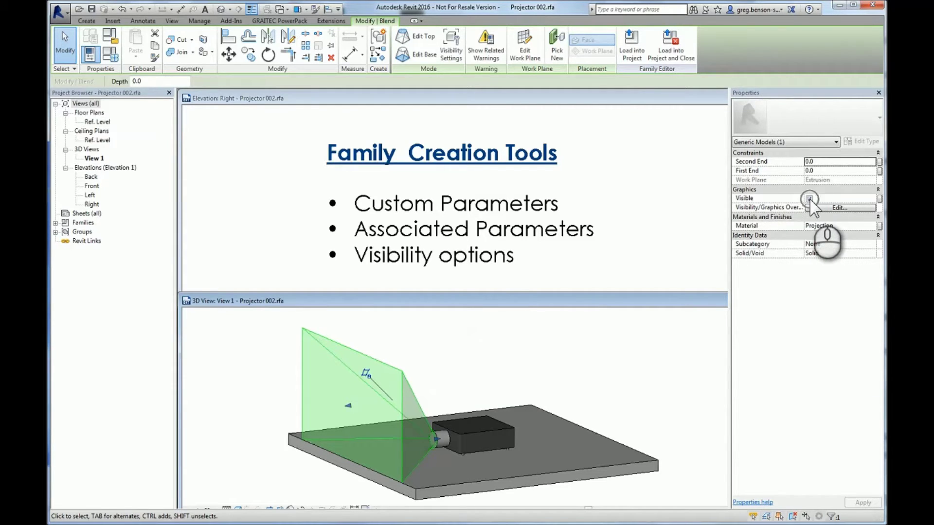
pyautogui.click(810, 199)
pyautogui.click(809, 199)
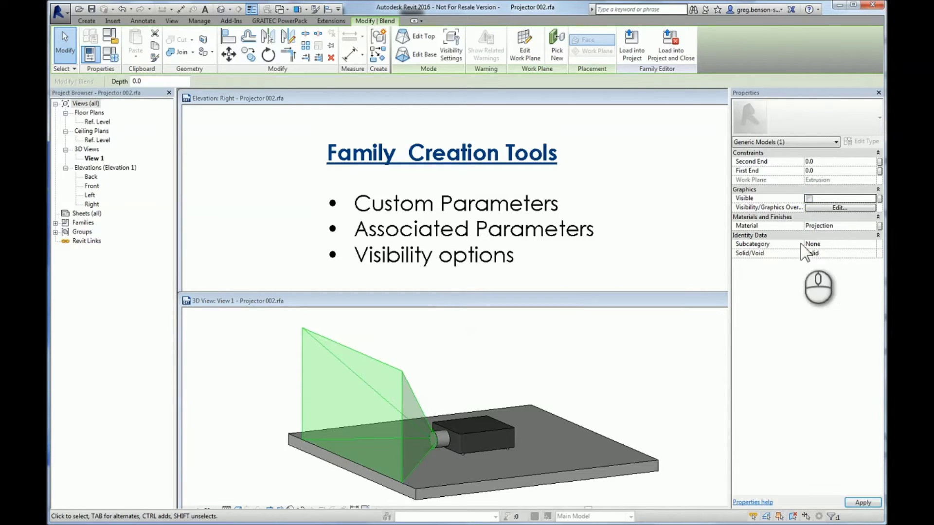
pyautogui.click(809, 200)
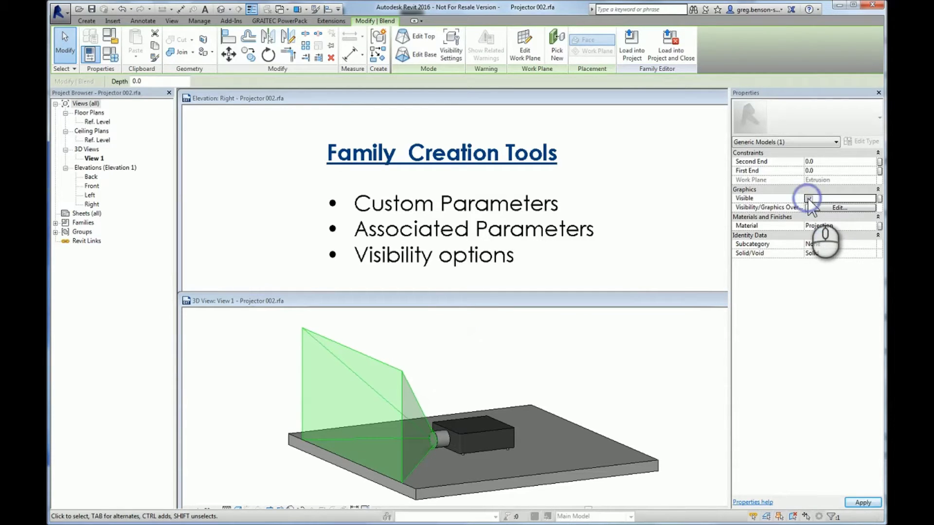
# - Add a new family parameter named Projector Display for the projection blend's Visible property
pyautogui.click(880, 199)
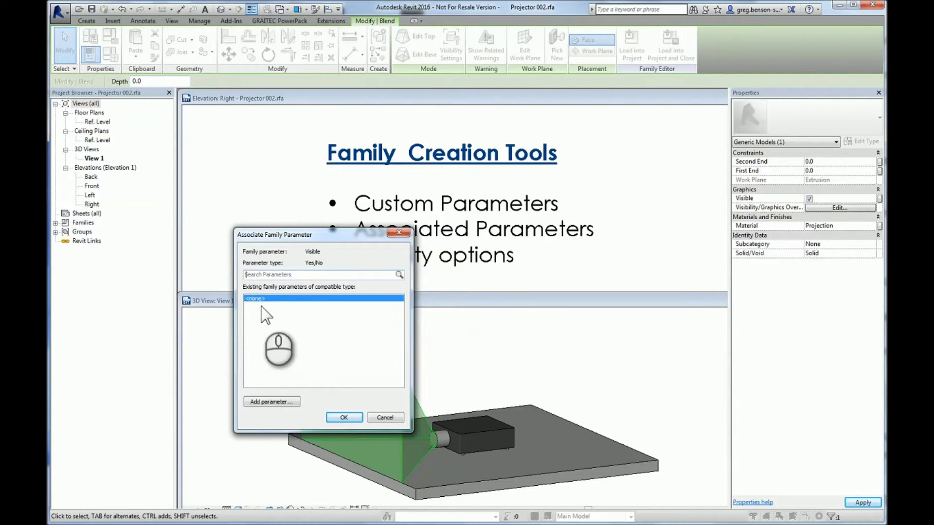
pyautogui.click(263, 402)
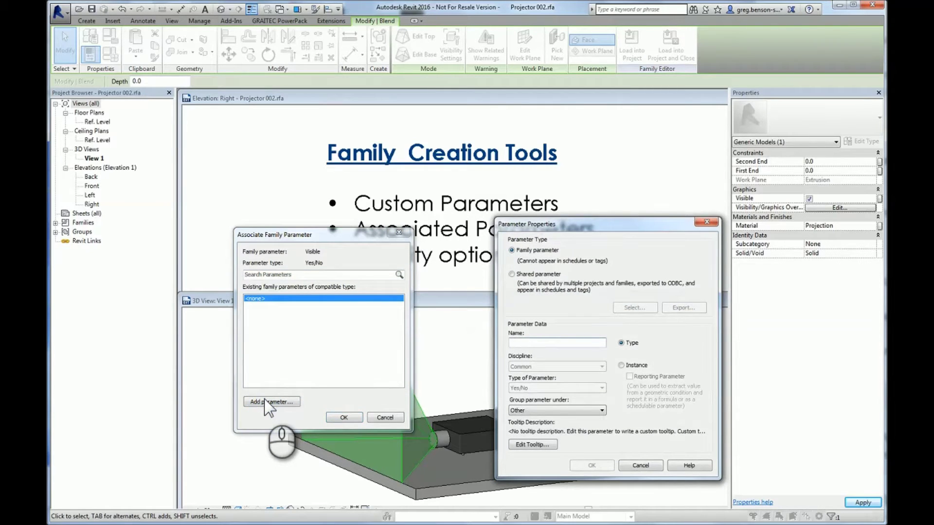
pyautogui.moveTo(591, 222); pyautogui.dragTo(574, 178)
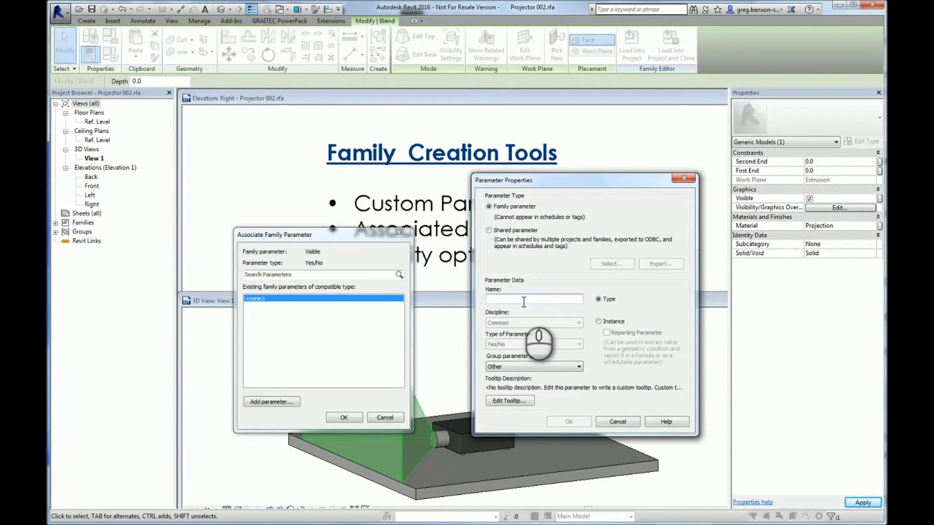
pyautogui.write('Pr')
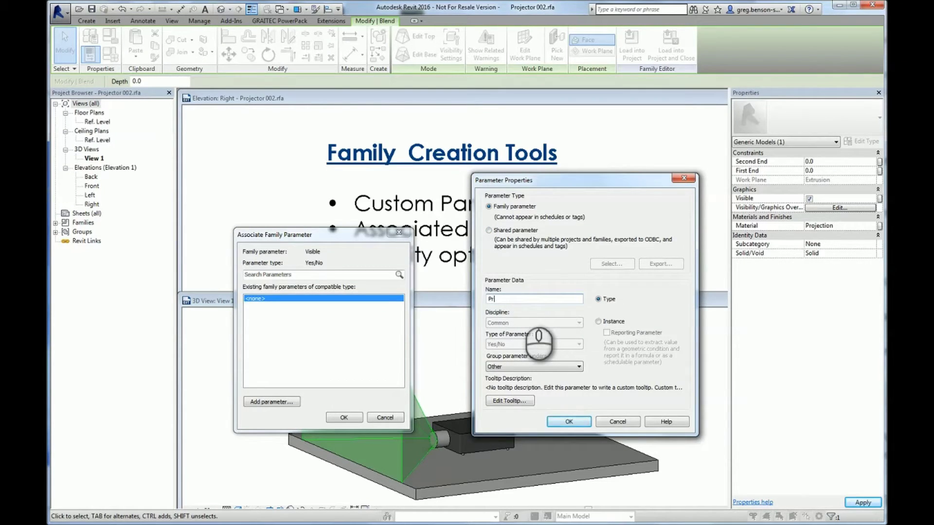
pyautogui.write('ojecor')
pyautogui.press('BackSpace')
pyautogui.press('BackSpace')
pyautogui.press('BackSpace')
pyautogui.write('ctor Display')
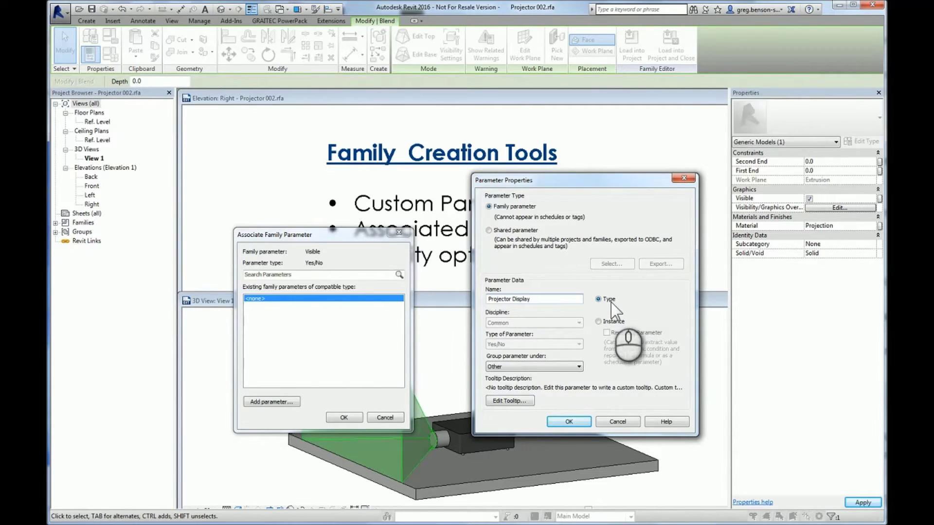
# - Make the parameter an instance parameter grouped under Graphics, and associate it with the blend's Visible property
pyautogui.click(599, 322)
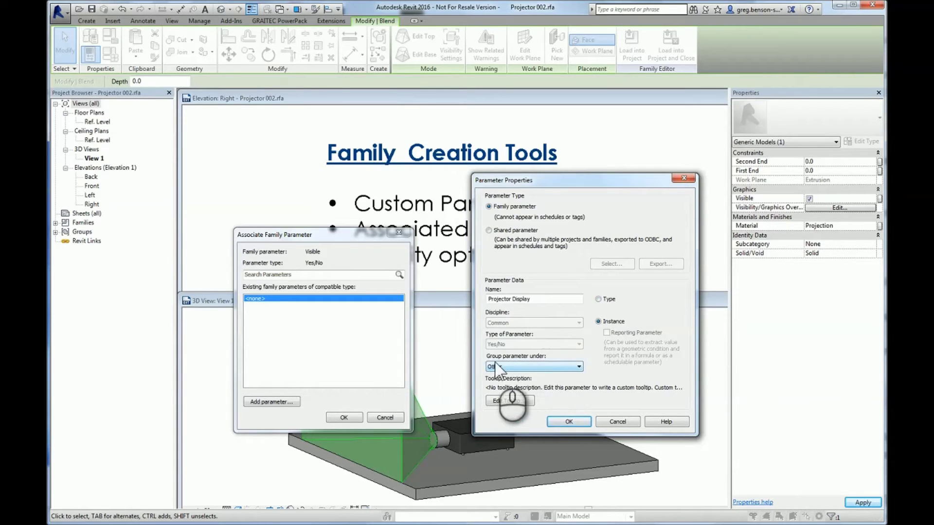
pyautogui.click(529, 367)
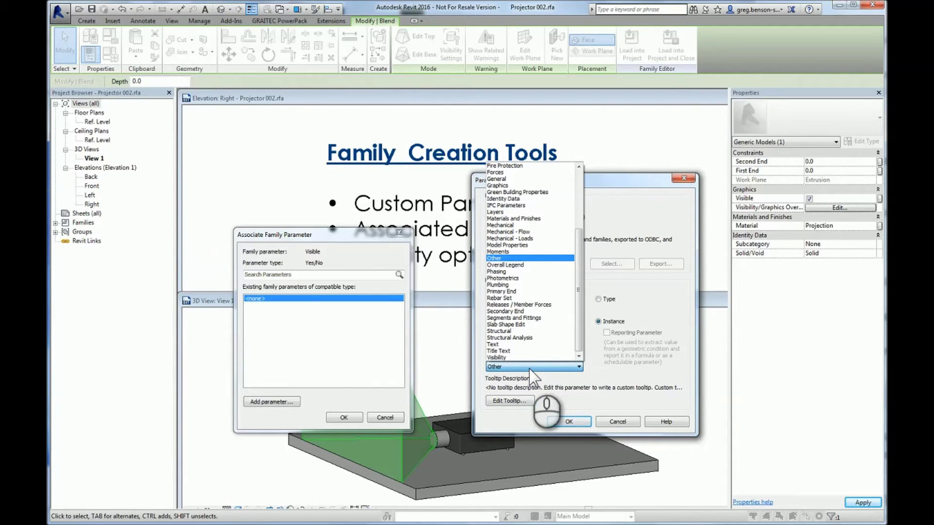
pyautogui.click(510, 186)
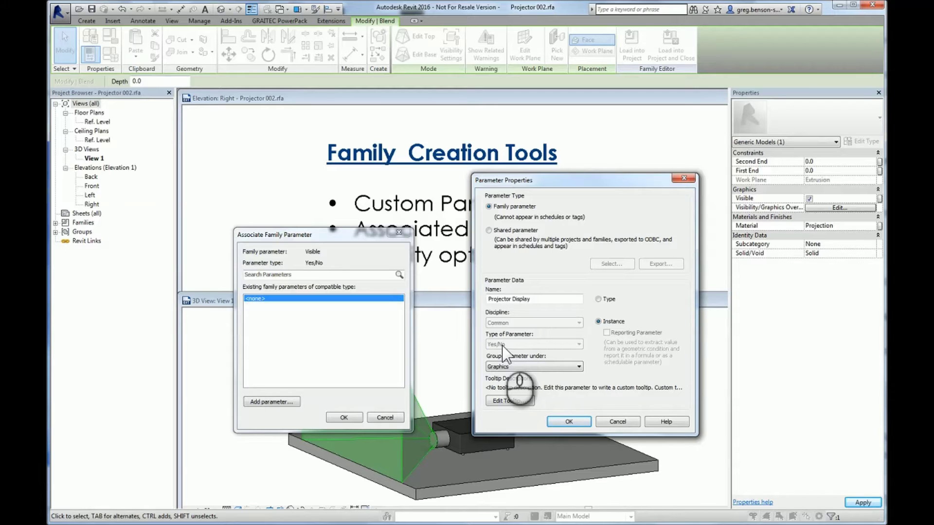
pyautogui.click(568, 422)
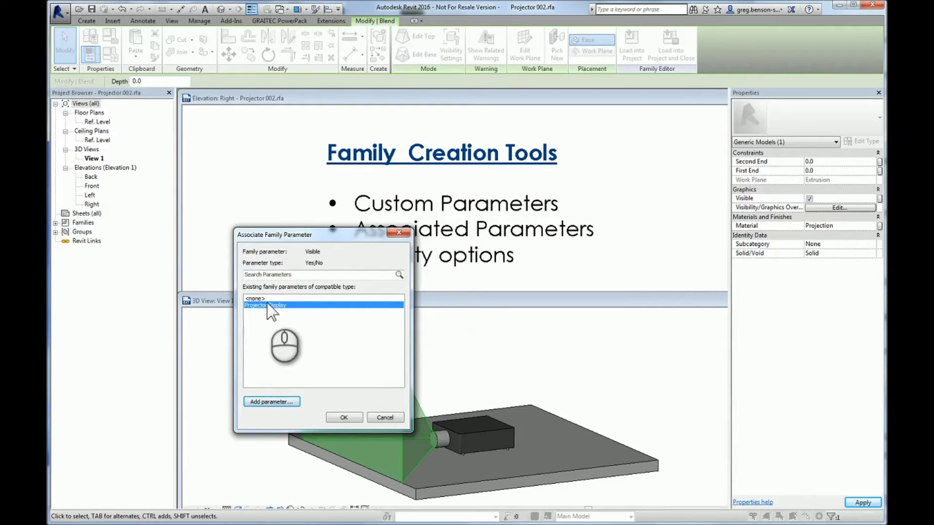
pyautogui.click(352, 417)
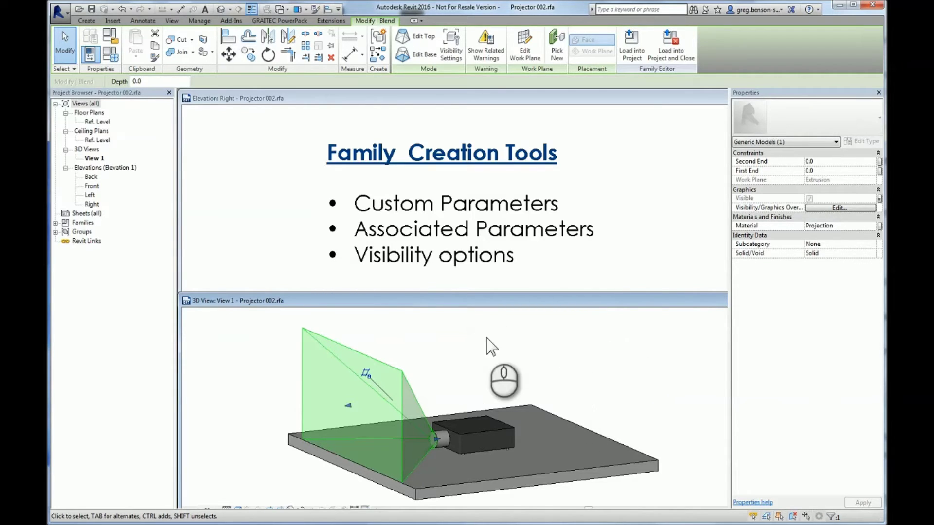
# - Load the projector family into the Sandbox project, overwriting the existing version and its parameter values
pyautogui.click(582, 391)
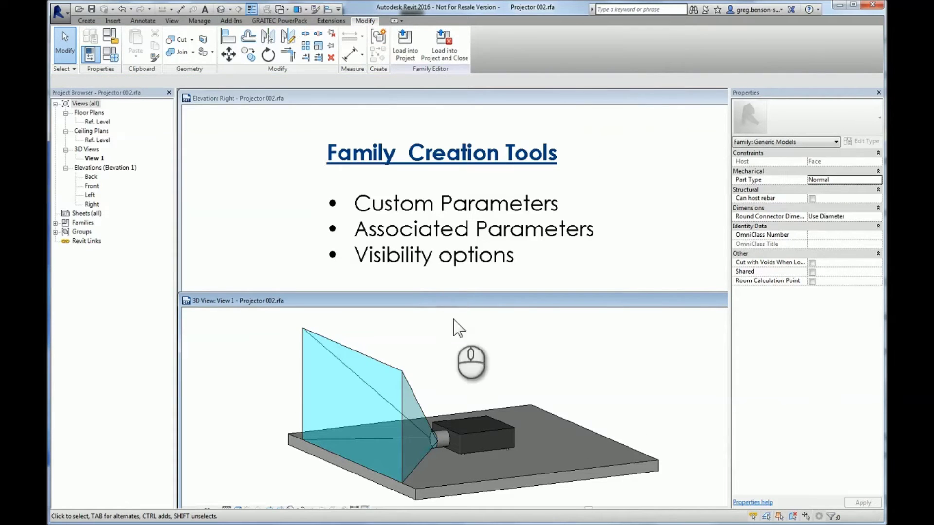
pyautogui.click(406, 57)
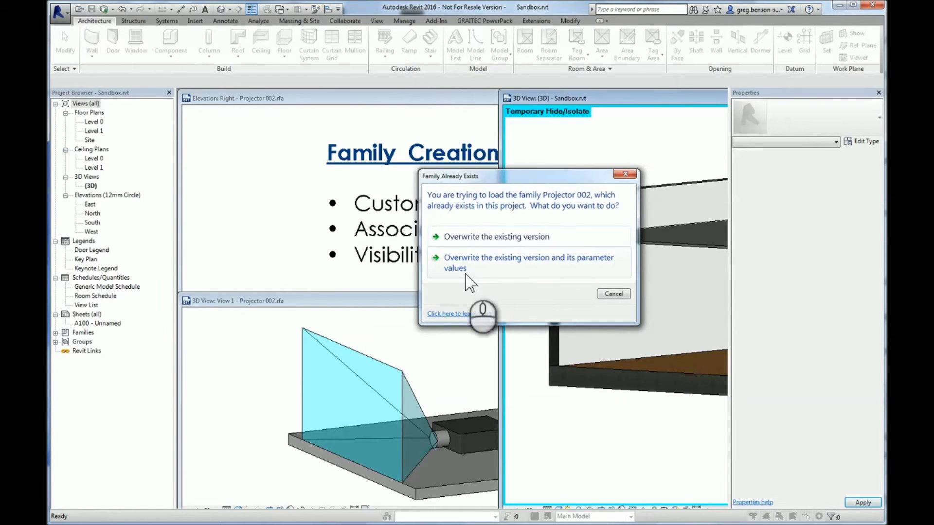
pyautogui.click(491, 263)
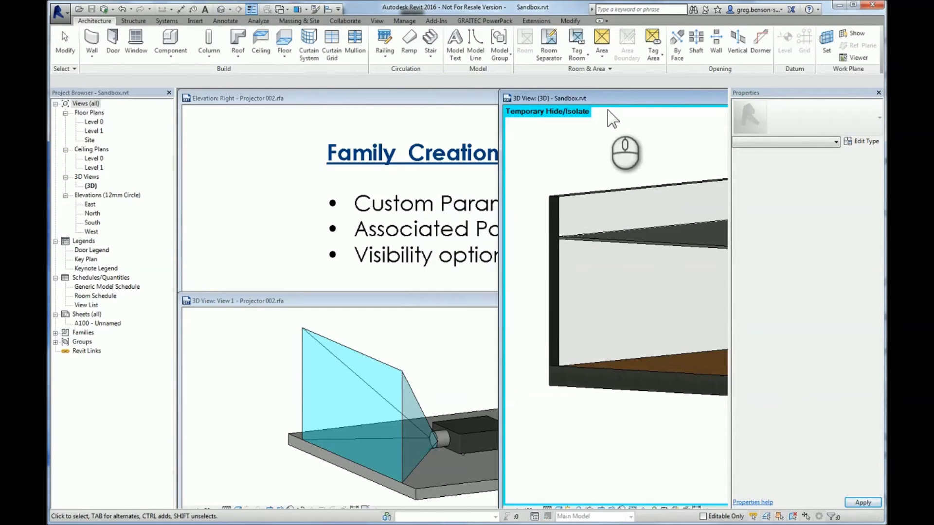
# - Maximize the Sandbox project's 3D view
pyautogui.click(628, 99)
pyautogui.moveTo(628, 99); pyautogui.dragTo(373, 105)
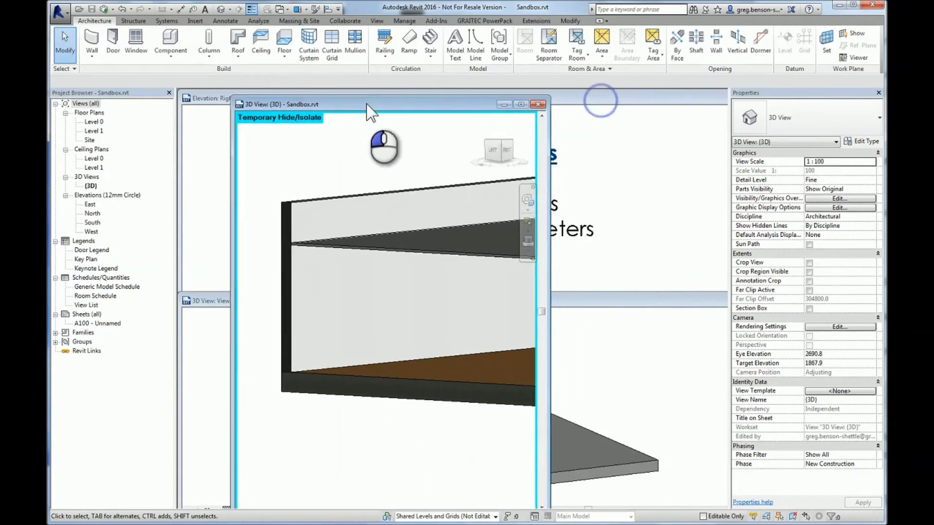
pyautogui.click(527, 106)
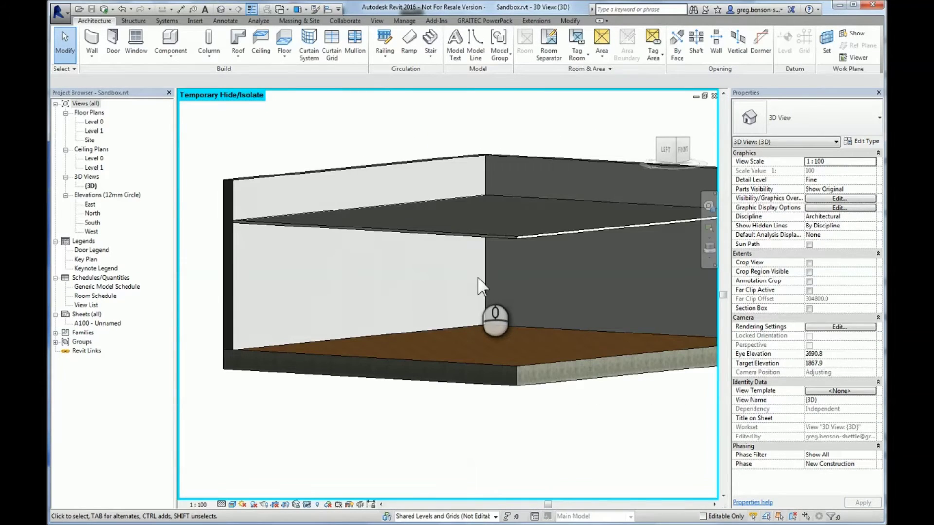
# - Place a Projector 002 component on the underside of the room's ceiling, near the end wall, and finish placing
pyautogui.click(168, 39)
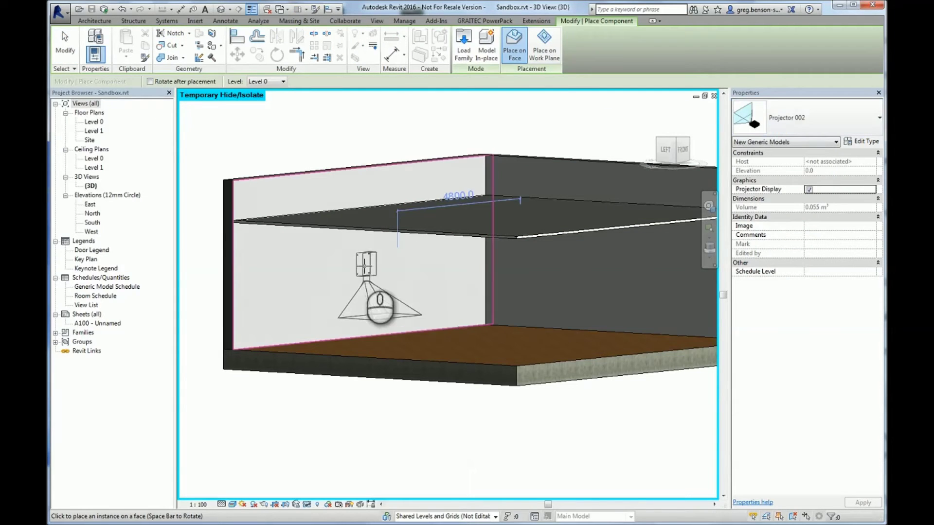
pyautogui.moveTo(385, 288)
pyautogui.mouseDown(button='middle')
pyautogui.moveTo(424, 275)
pyautogui.moveTo(371, 284)
pyautogui.mouseUp(button='middle')
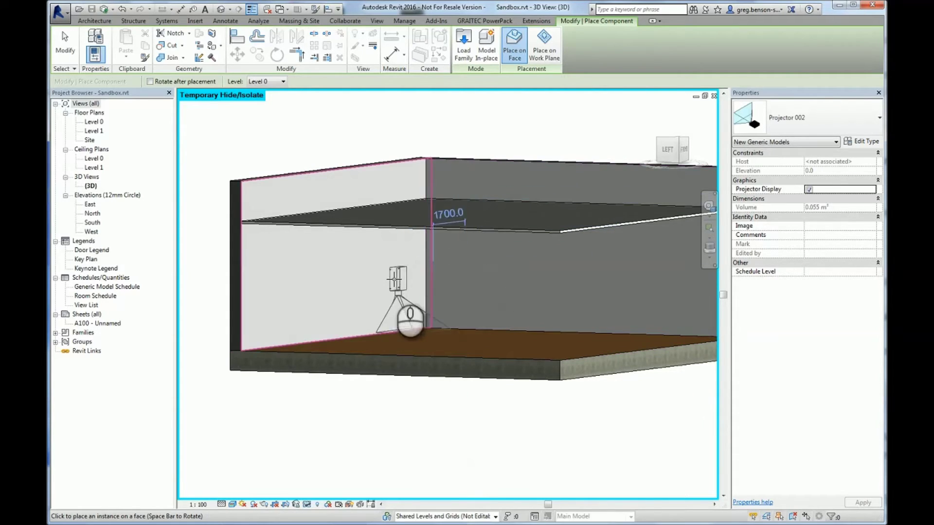
pyautogui.keyDown('shift'); pyautogui.moveTo(384, 271); pyautogui.dragTo(392, 245, button='middle'); pyautogui.keyUp('shift')
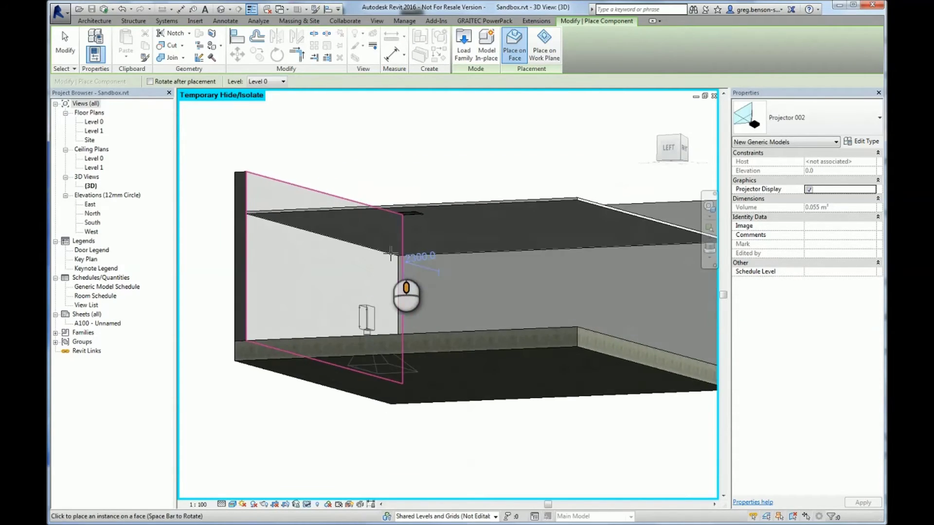
pyautogui.click(367, 219)
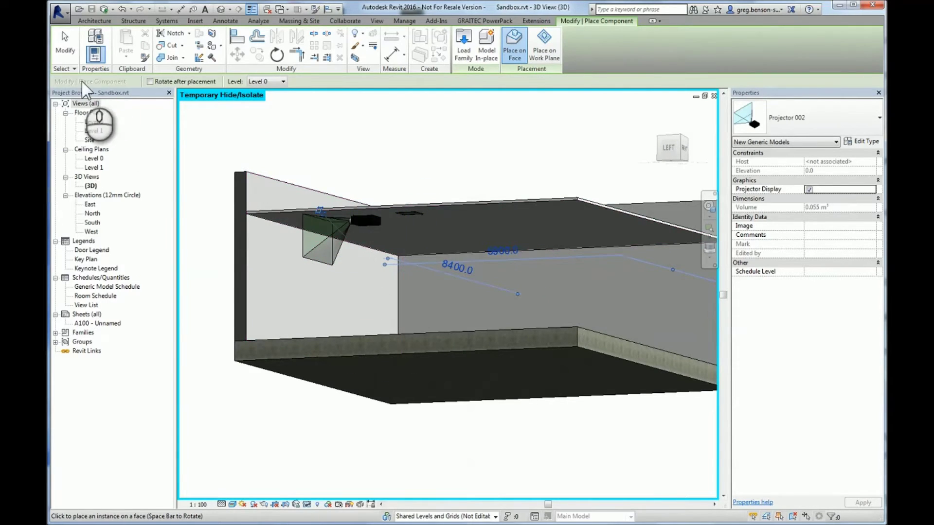
pyautogui.click(64, 43)
# - Align the front face of the projector's projection volume with the inner face of the end wall
pyautogui.click(331, 260)
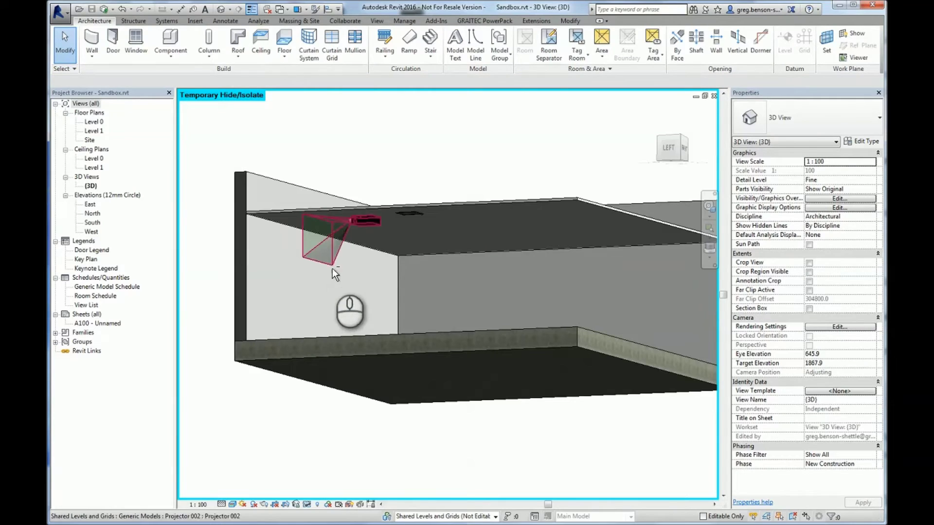
pyautogui.moveTo(336, 273)
pyautogui.keyDown('shift'); pyautogui.mouseDown(button='middle')
pyautogui.moveTo(418, 292)
pyautogui.moveTo(390, 297)
pyautogui.moveTo(370, 273)
pyautogui.moveTo(329, 265)
pyautogui.moveTo(393, 275)
pyautogui.moveTo(353, 287)
pyautogui.moveTo(343, 278)
pyautogui.mouseUp(button='middle'); pyautogui.keyUp('shift')
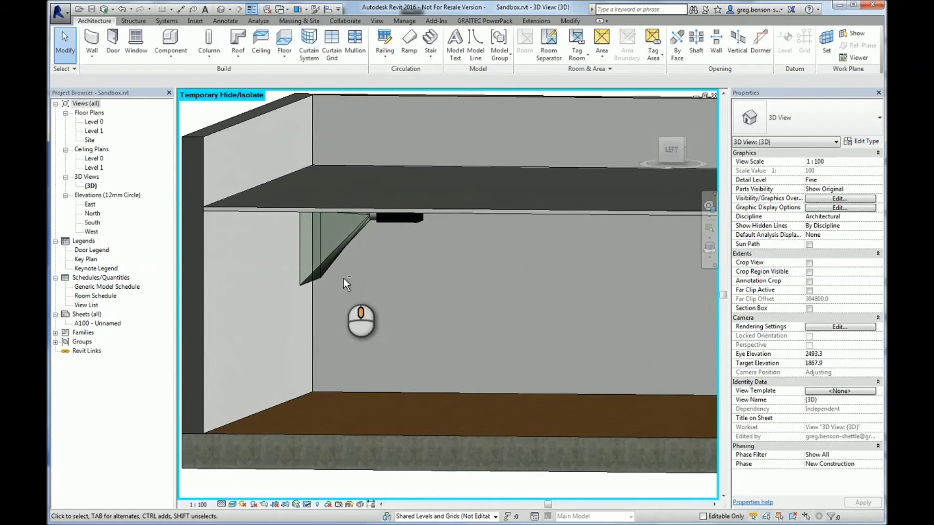
pyautogui.click(327, 10)
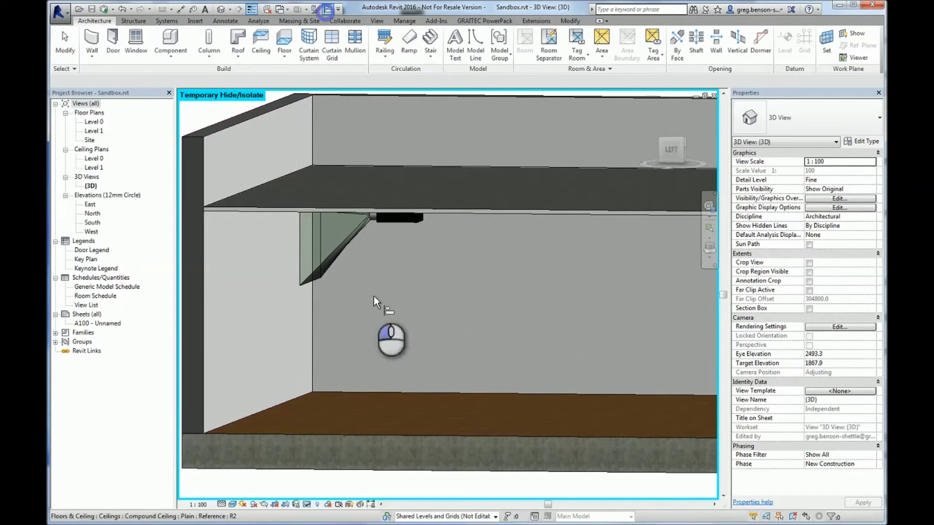
pyautogui.click(203, 330)
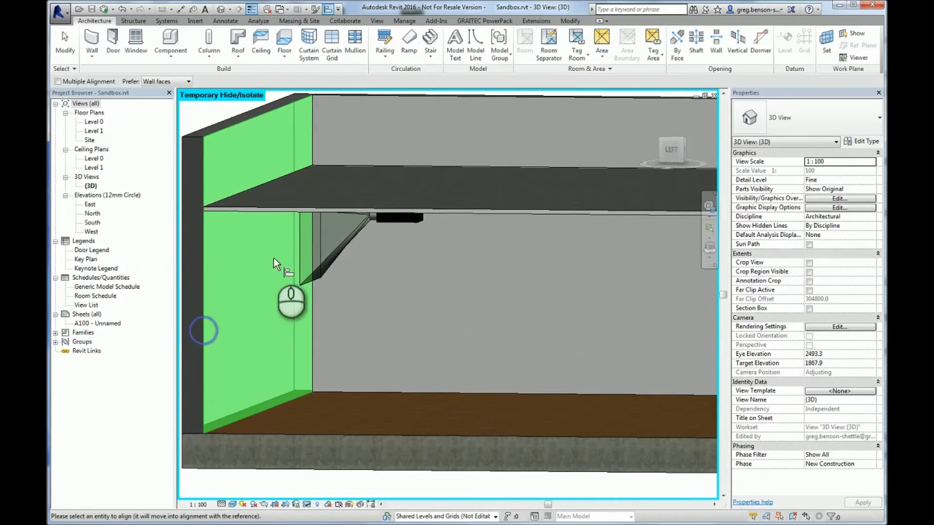
pyautogui.click(300, 252)
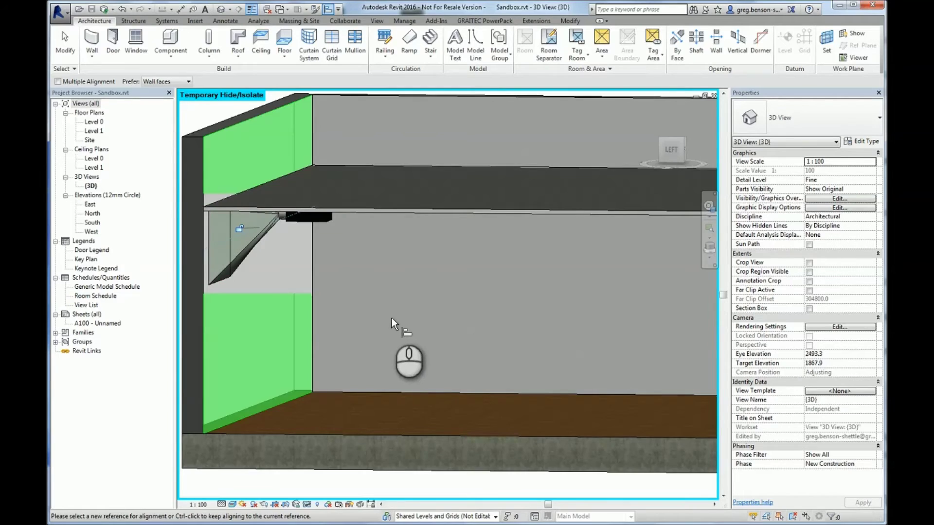
pyautogui.keyDown('shift'); pyautogui.moveTo(384, 316); pyautogui.dragTo(562, 321, button='middle'); pyautogui.keyUp('shift')
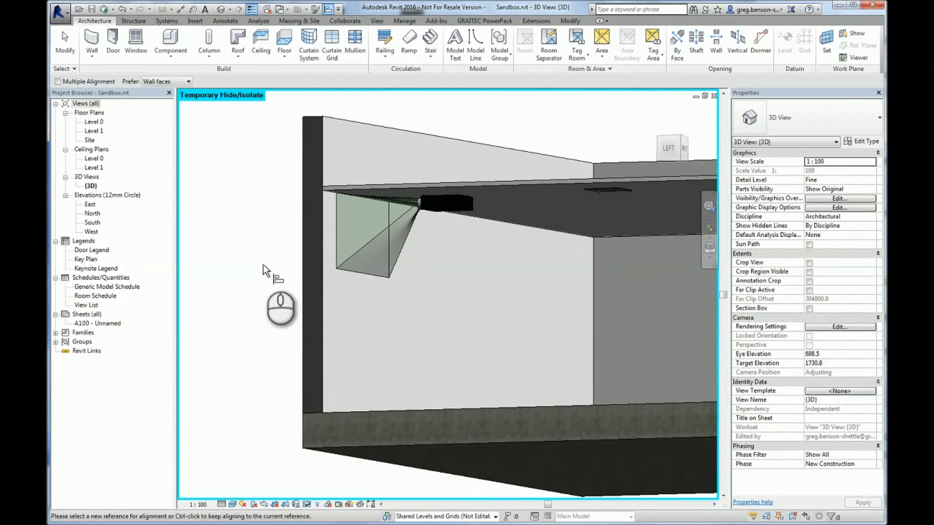
pyautogui.keyDown('shift'); pyautogui.moveTo(260, 265); pyautogui.dragTo(275, 280, button='middle'); pyautogui.keyUp('shift')
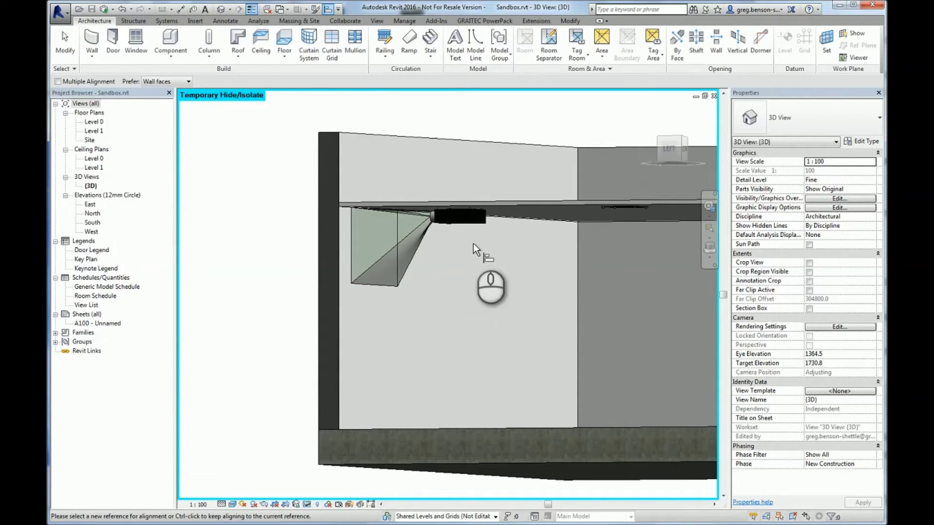
pyautogui.press('Escape')
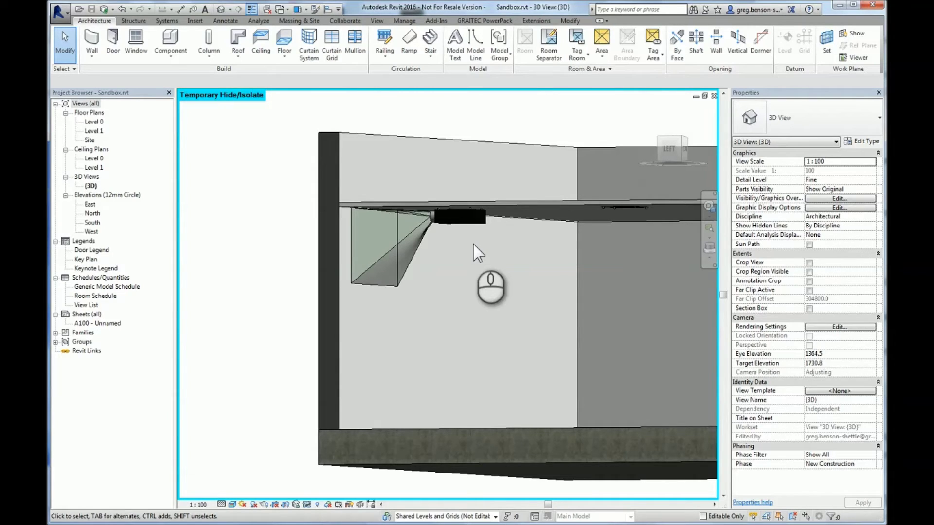
# - Turn off the Projector Display parameter for the ceiling-mounted Projector 002 and deselect it to view the projector without its projection
pyautogui.click(463, 225)
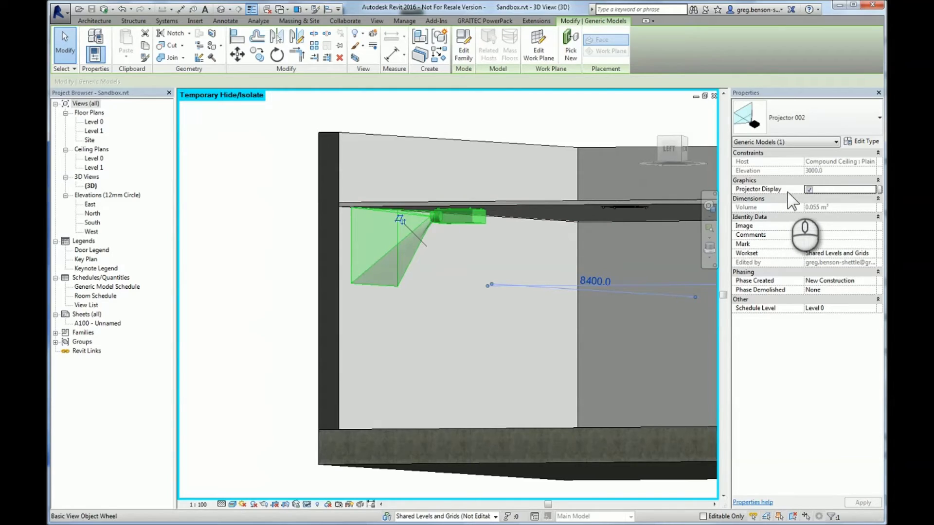
pyautogui.click(790, 190)
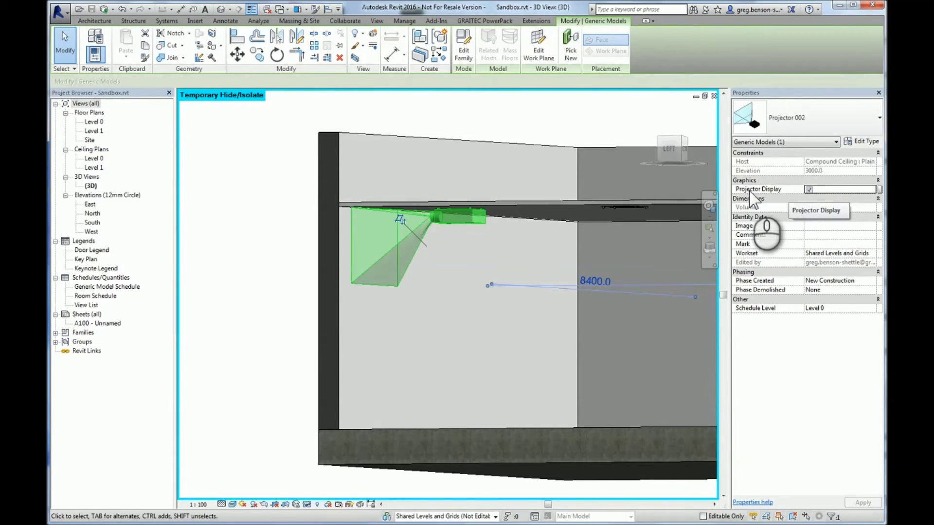
pyautogui.click(810, 189)
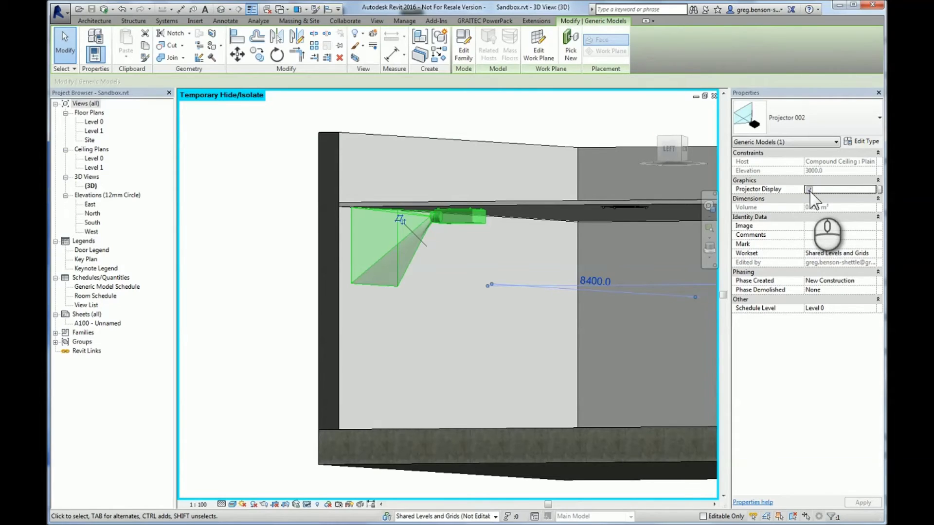
pyautogui.click(809, 189)
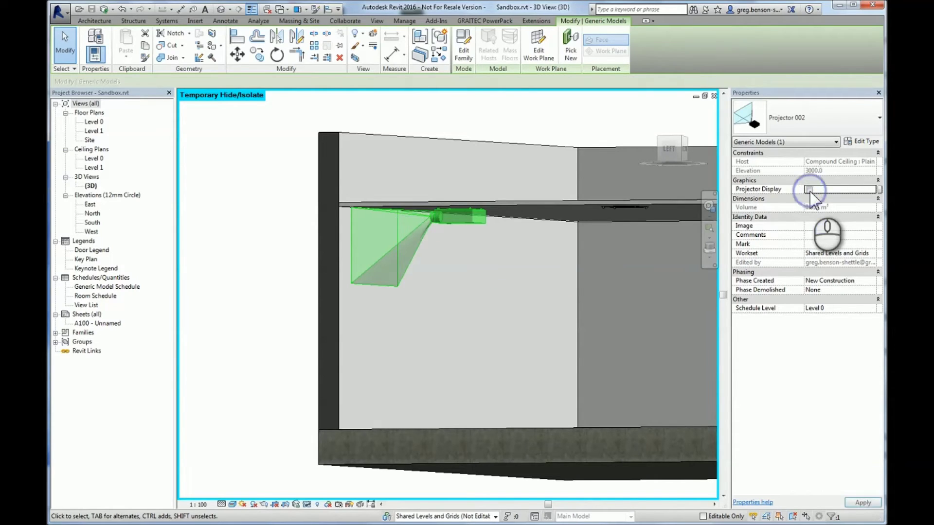
pyautogui.click(549, 307)
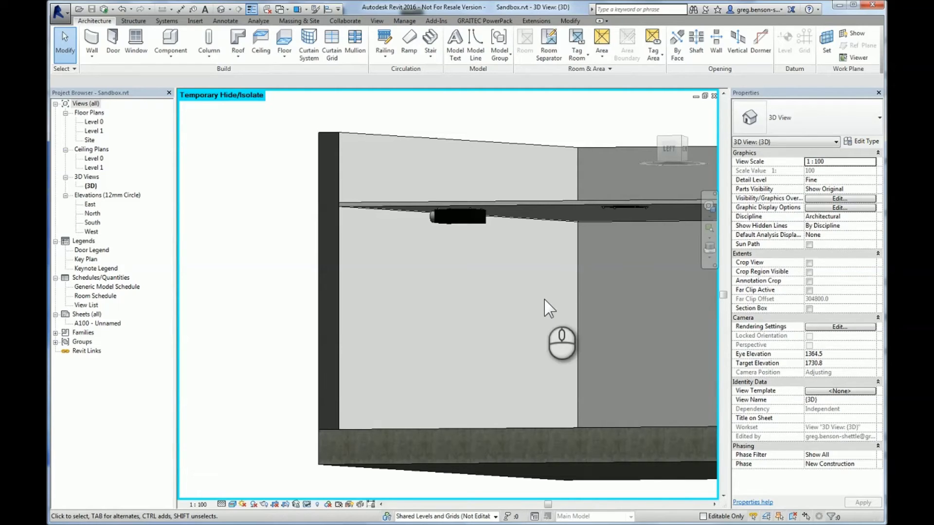
# - Turn the Projector Display parameter back on for the ceiling-mounted Projector 002 and clear the selection
pyautogui.click(465, 224)
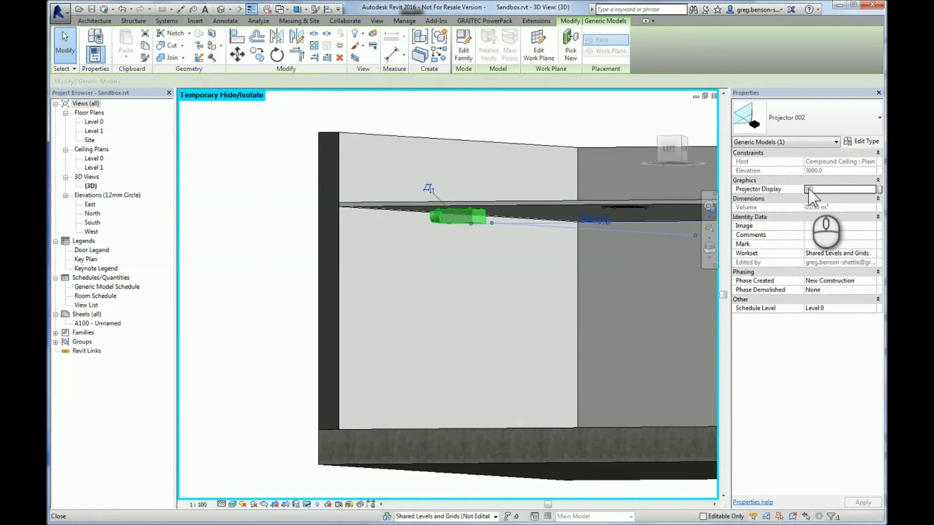
pyautogui.click(808, 189)
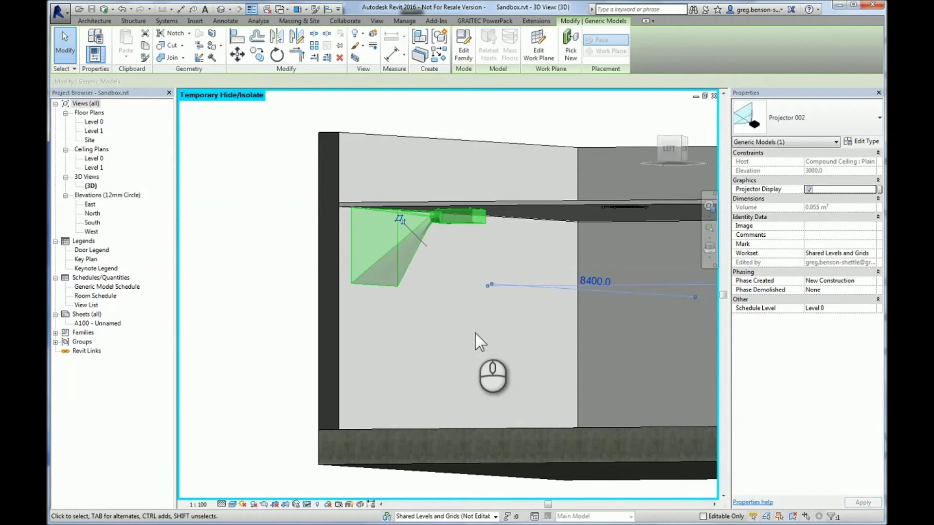
pyautogui.moveTo(476, 333)
pyautogui.keyDown('shift'); pyautogui.mouseDown(button='middle')
pyautogui.moveTo(507, 340)
pyautogui.moveTo(481, 346)
pyautogui.mouseUp(button='middle'); pyautogui.keyUp('shift')
pyautogui.press('Escape')
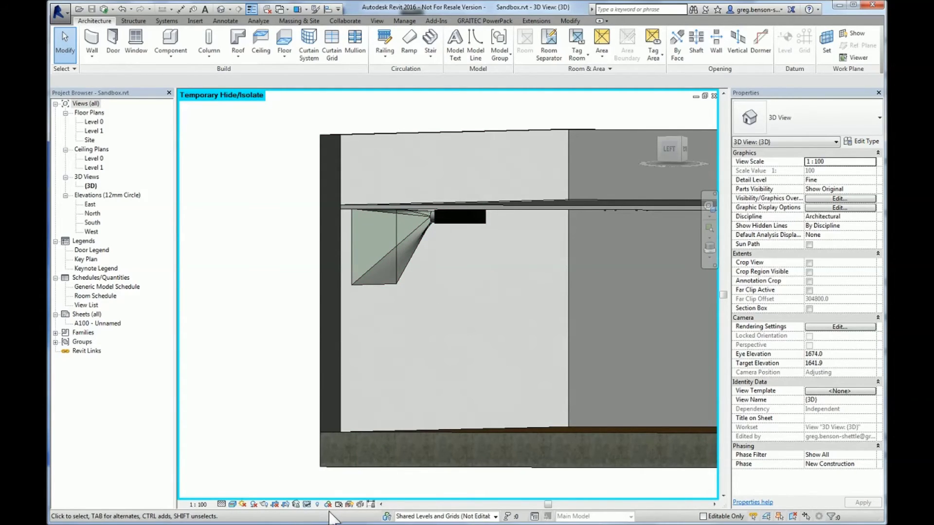
# - Reset the temporary hide/isolate in the 3D view so that all hidden elements are shown again
pyautogui.click(307, 505)
pyautogui.click(353, 493)
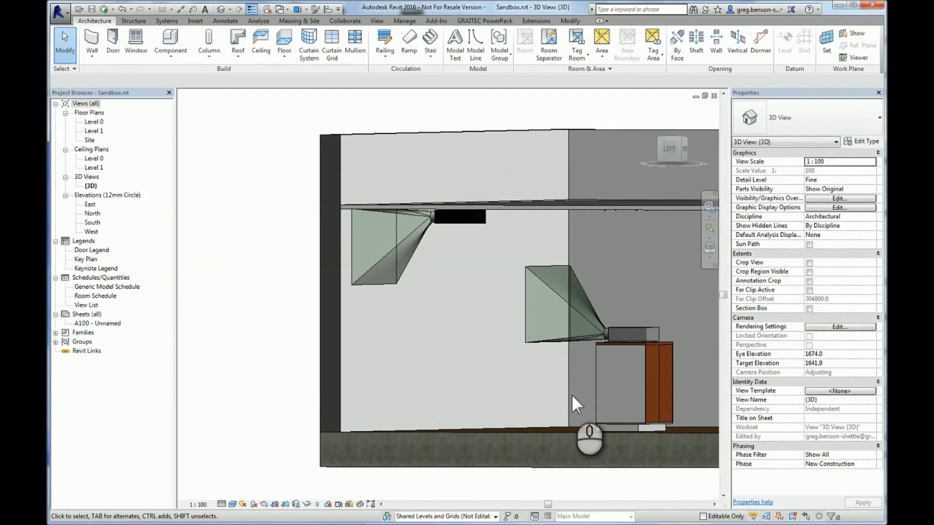
# - For the Projector 003 on the cabinet, turn off Projection Display and turn on Display 3 meter
pyautogui.keyDown('shift'); pyautogui.moveTo(588, 390); pyautogui.dragTo(604, 402, button='middle'); pyautogui.keyUp('shift')
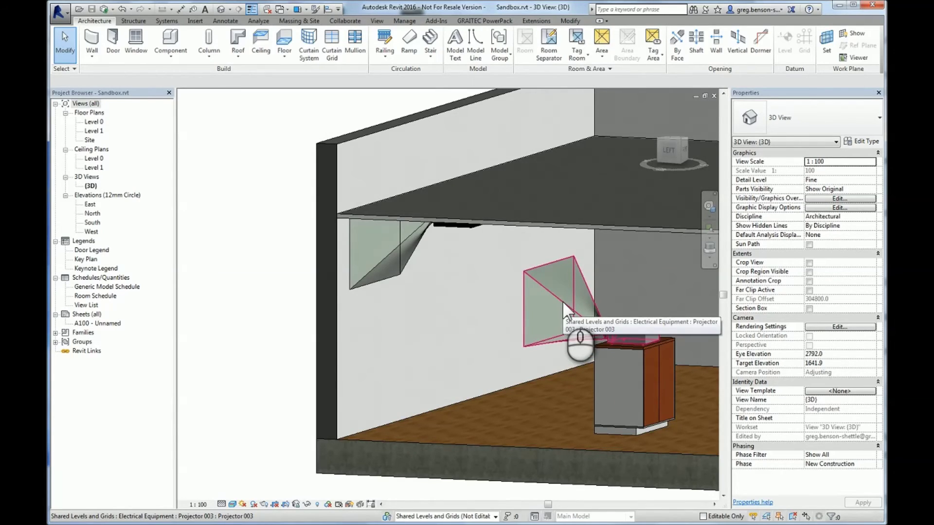
pyautogui.click(623, 329)
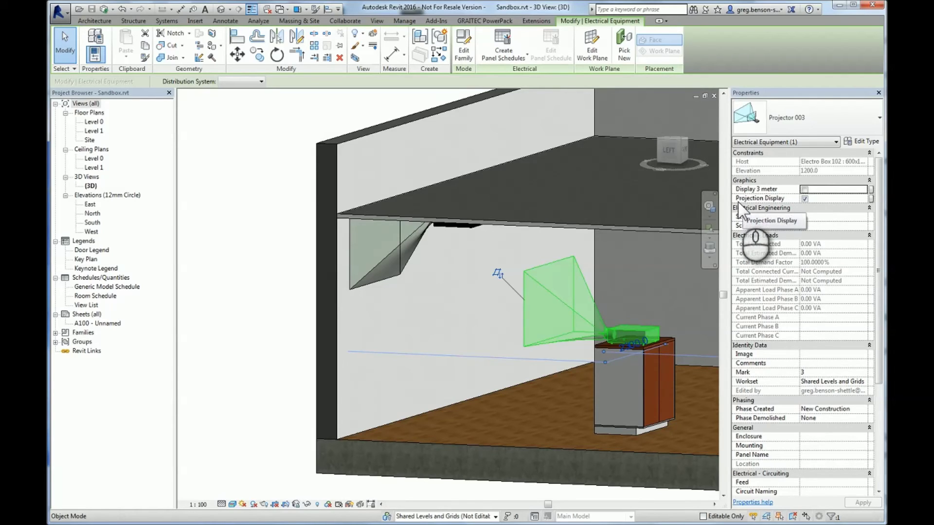
pyautogui.click(805, 199)
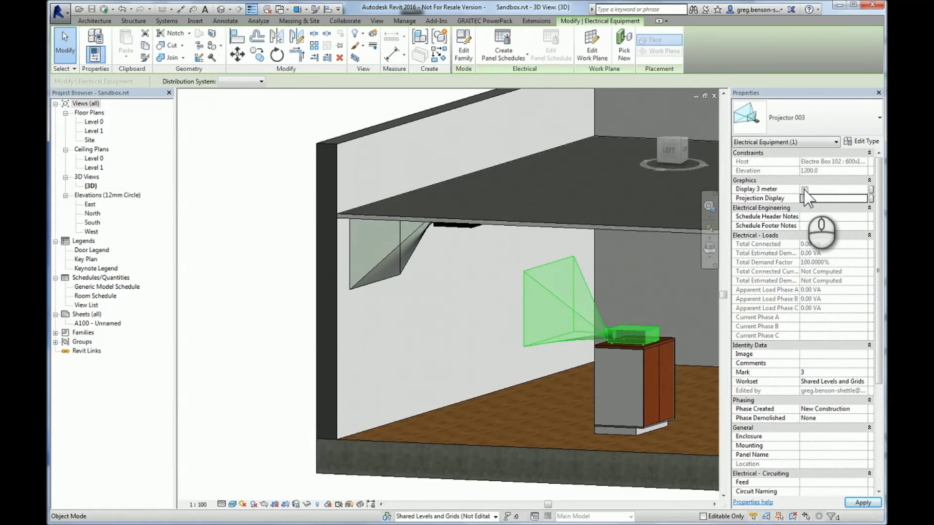
pyautogui.click(804, 189)
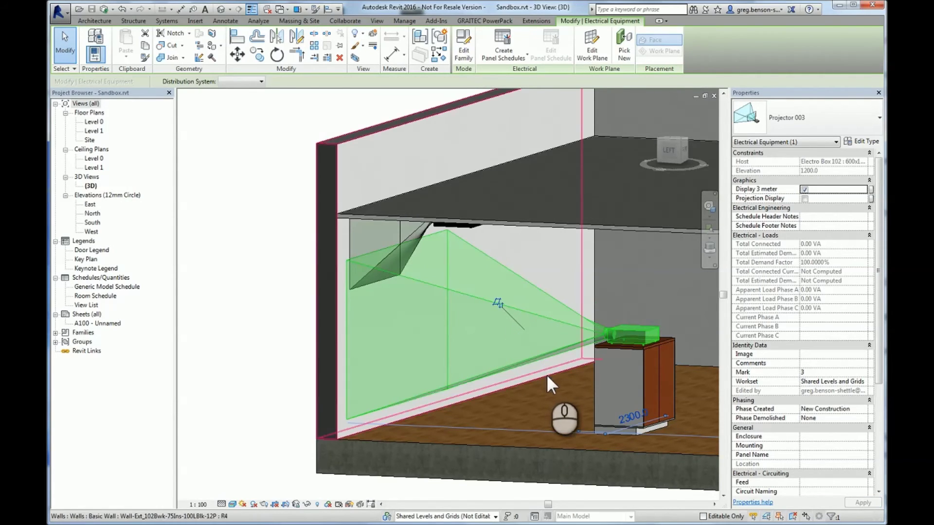
pyautogui.keyDown('shift'); pyautogui.moveTo(547, 375); pyautogui.dragTo(529, 387, button='middle'); pyautogui.keyUp('shift')
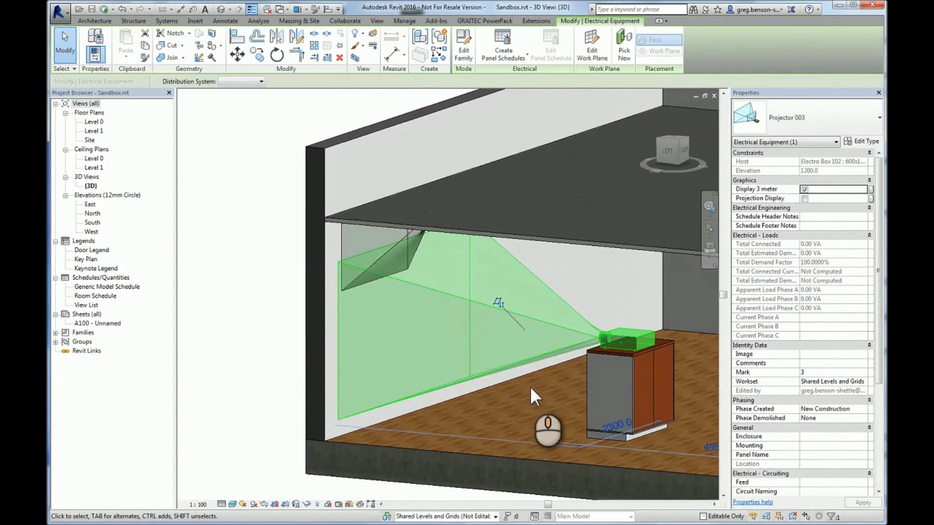